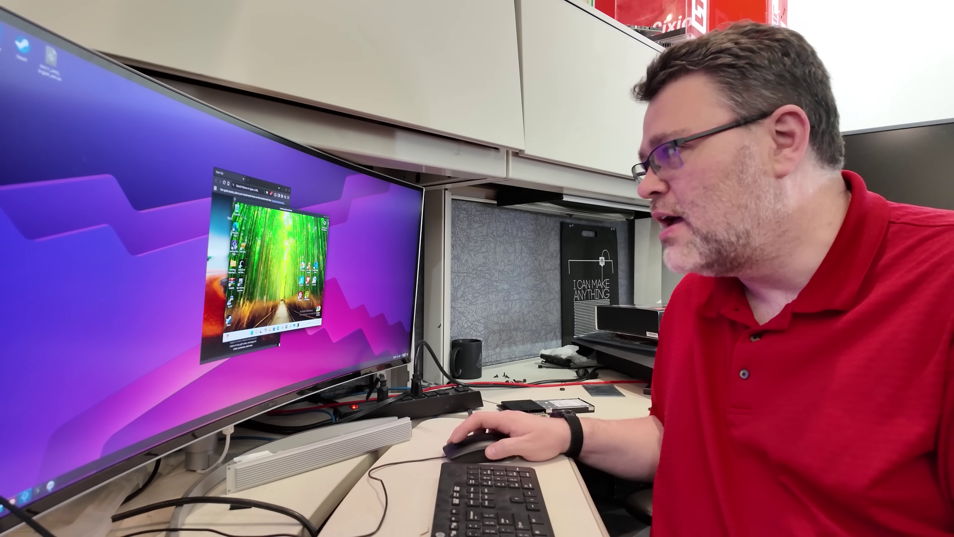
drag(303, 210, 360, 187)
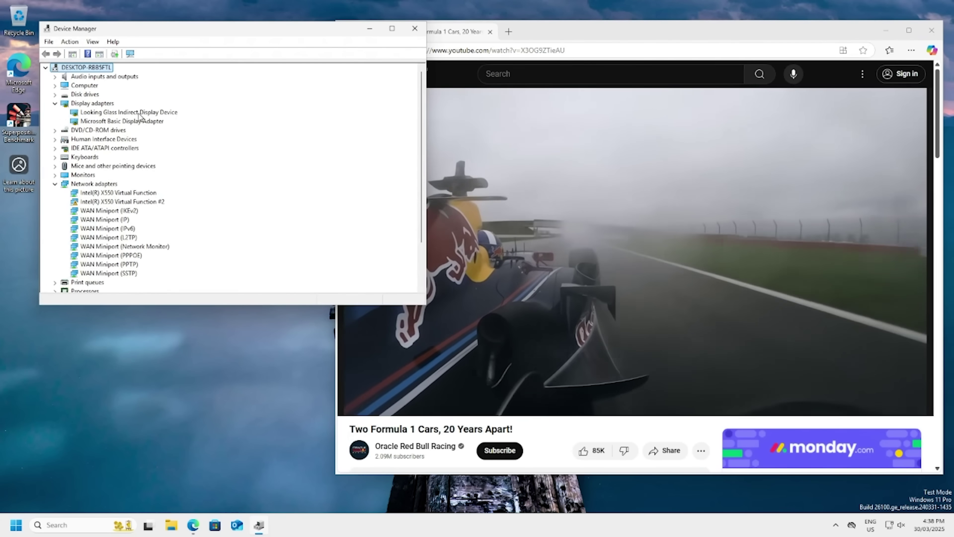
Inspect the Microsoft Basic Display Adapter and Looking Glass Indirect Display Device entries in Device Manager, and reposition its window over the desktop
click(136, 120)
click(126, 112)
click(119, 121)
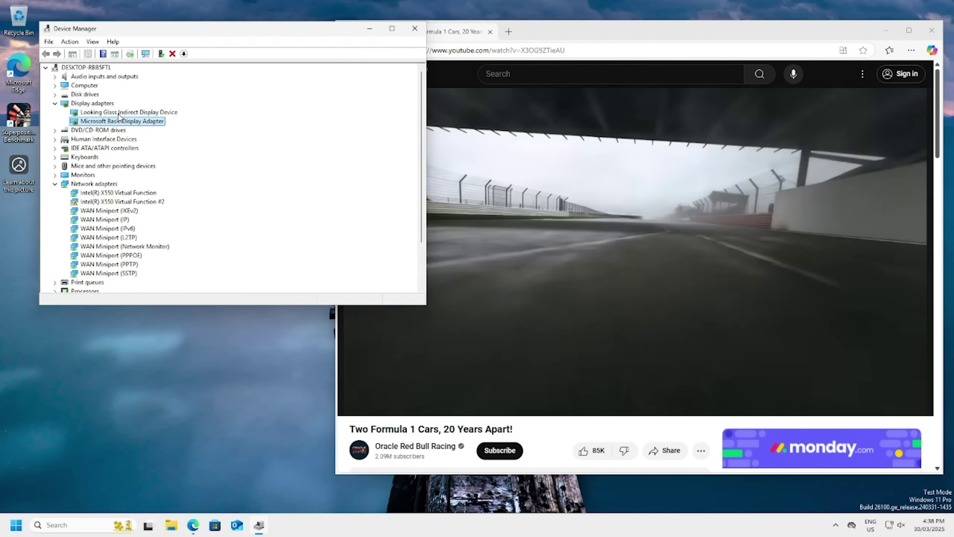
click(119, 113)
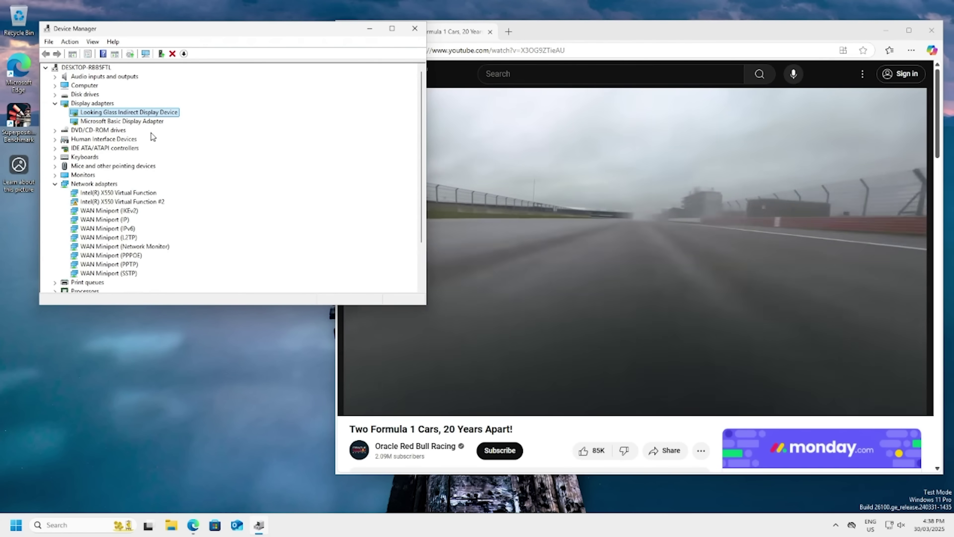
drag(175, 30, 241, 155)
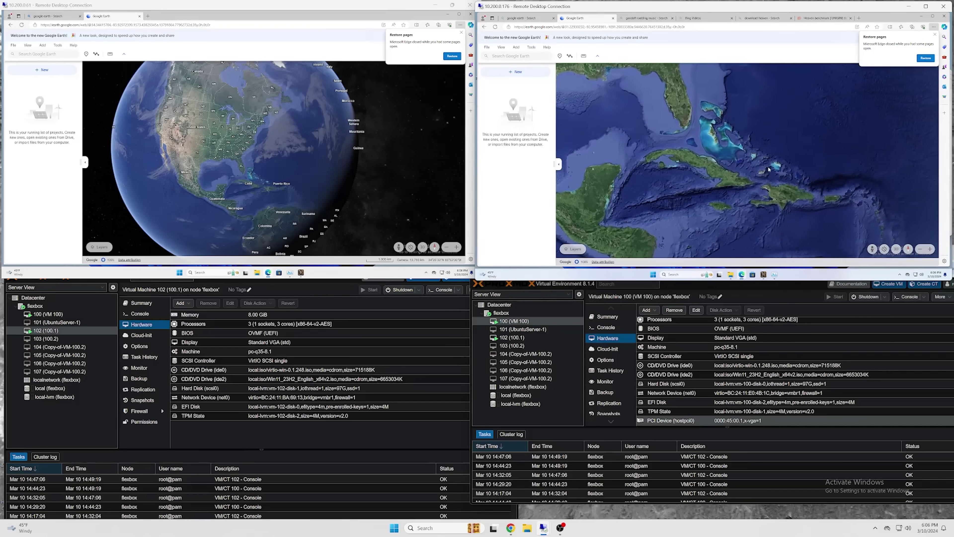
Explore the Google Earth globe in the VM 100 remote desktop, moving from the Caribbean across South America and zooming into the Pacific seafloor
drag(717, 131, 660, 123)
scroll(660, 123, down, 3)
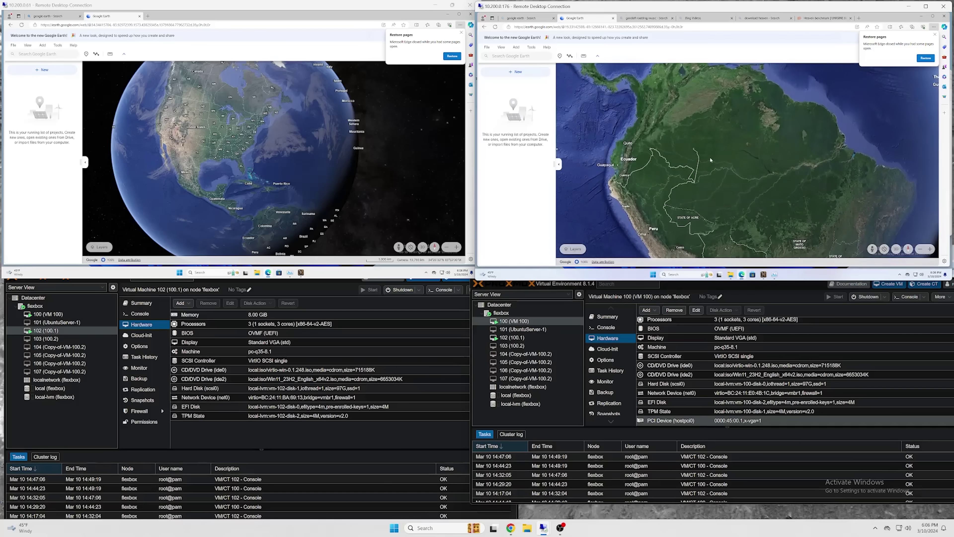
scroll(710, 160, down, 5)
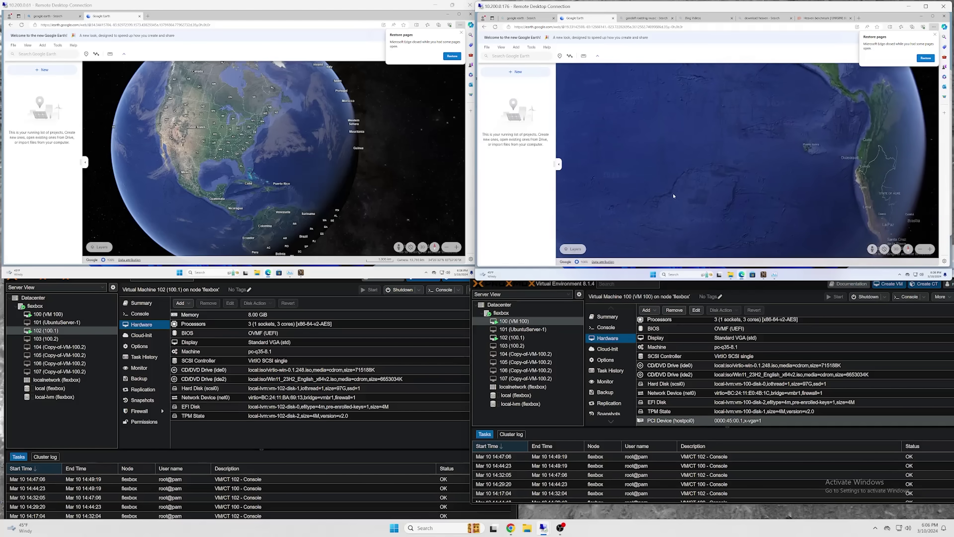
scroll(703, 188, up, 5)
scroll(703, 188, up, 3)
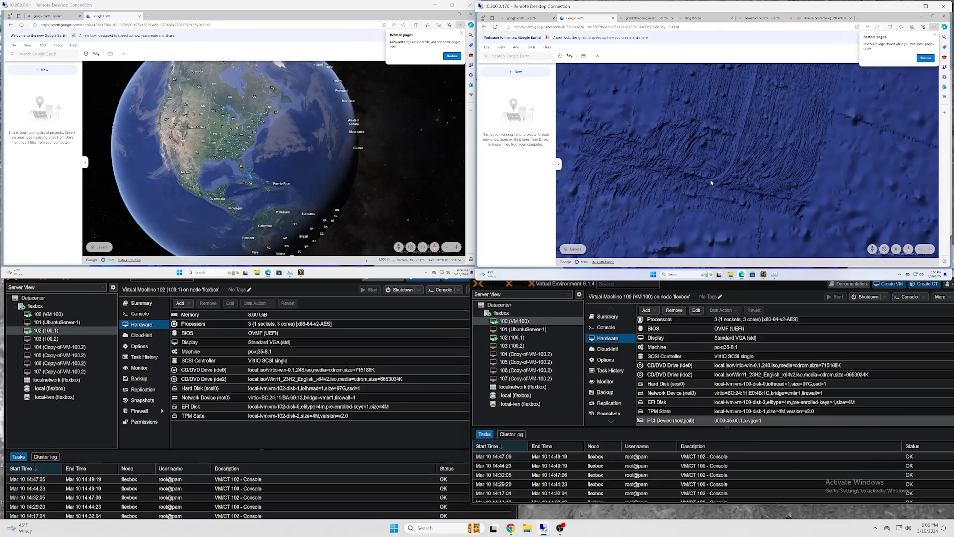
scroll(710, 183, up, 2)
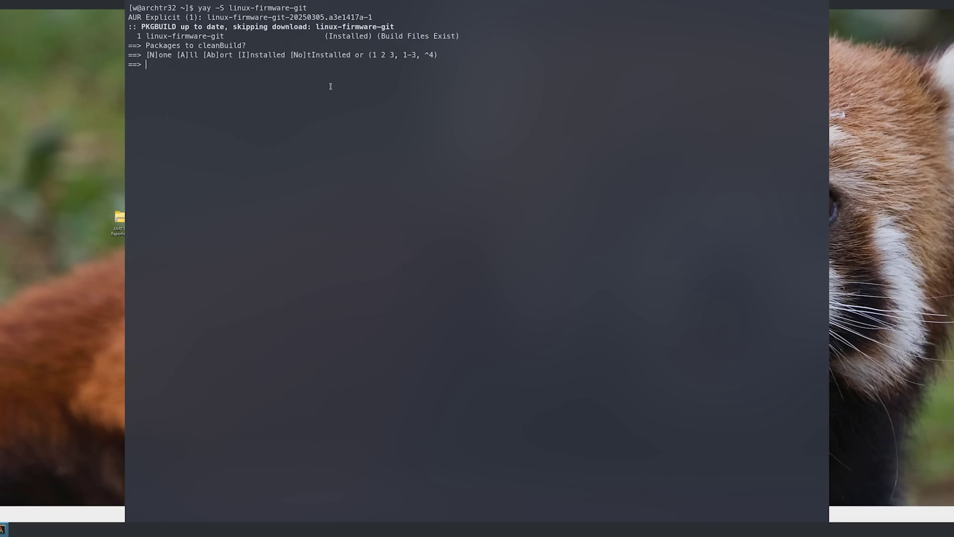
Accept the default answer to the cleanBuild question while installing linux-firmware-git with yay in the terminal
key(Return)
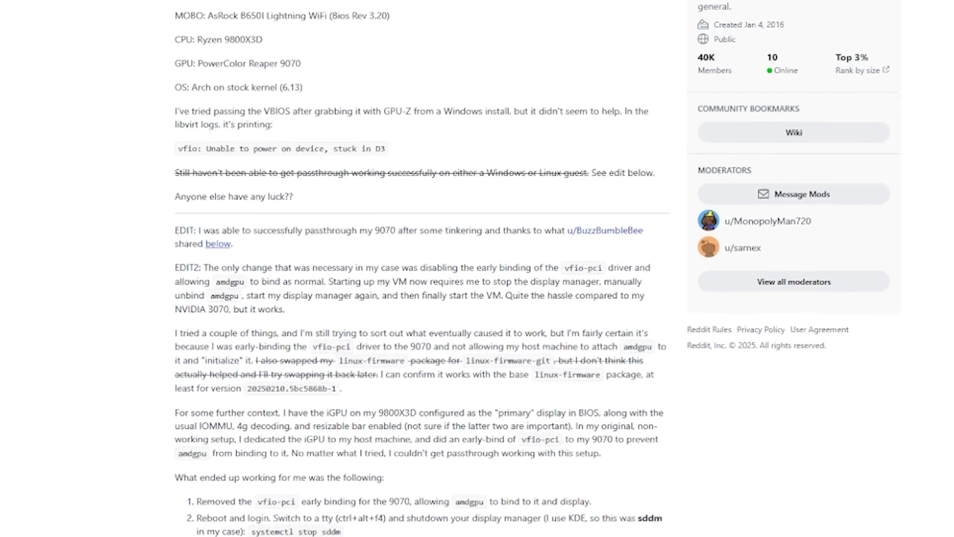
Read the Reddit post on Radeon 9070 passthrough, including its vfio-pci and amdgpu binding steps, down to the comments
scroll(477, 268, down, 2)
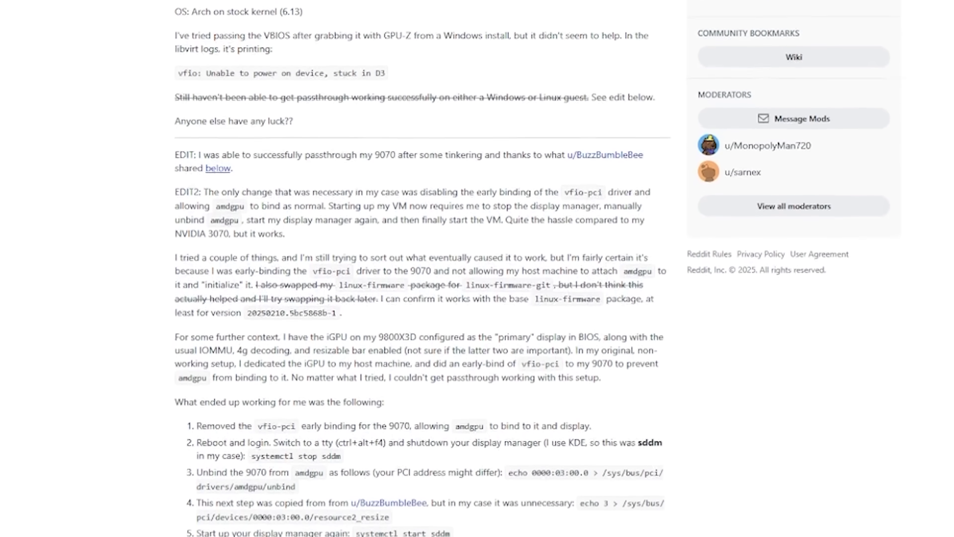
scroll(477, 268, down, 2)
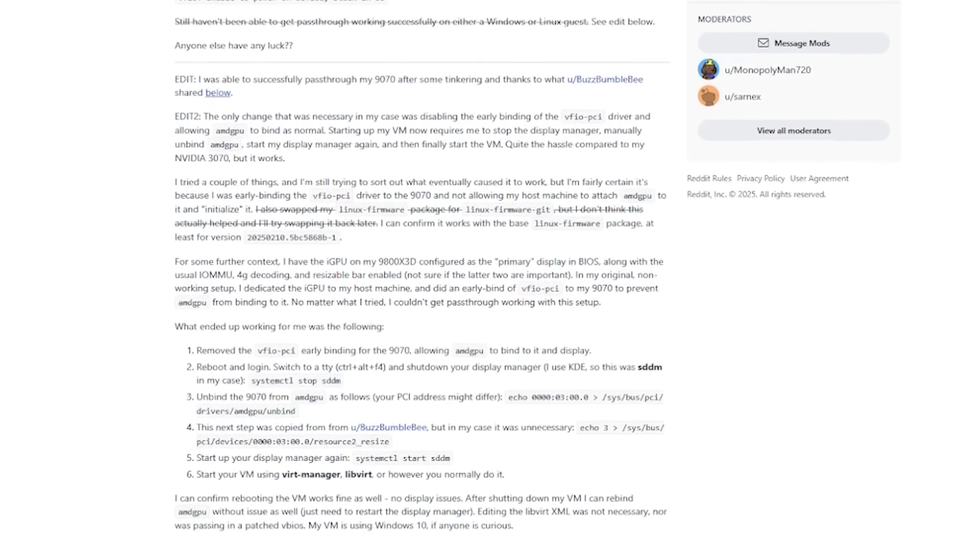
scroll(477, 268, down, 2)
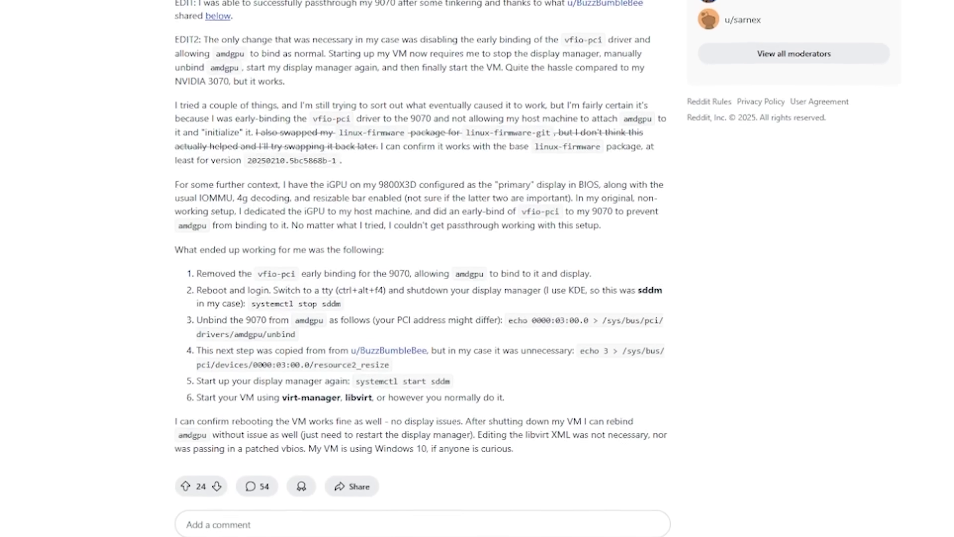
scroll(477, 269, down, 2)
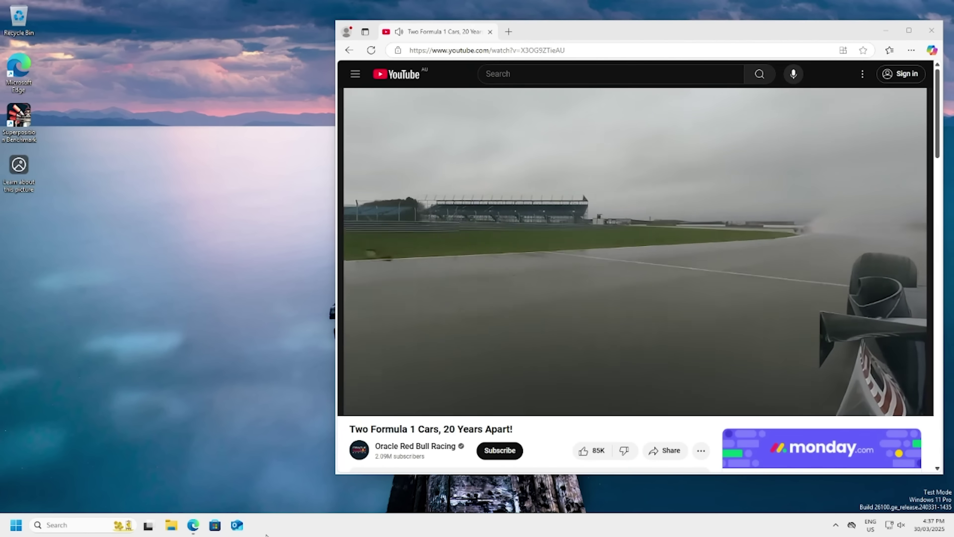
Find Device Manager through the Windows search and open it
key(super)
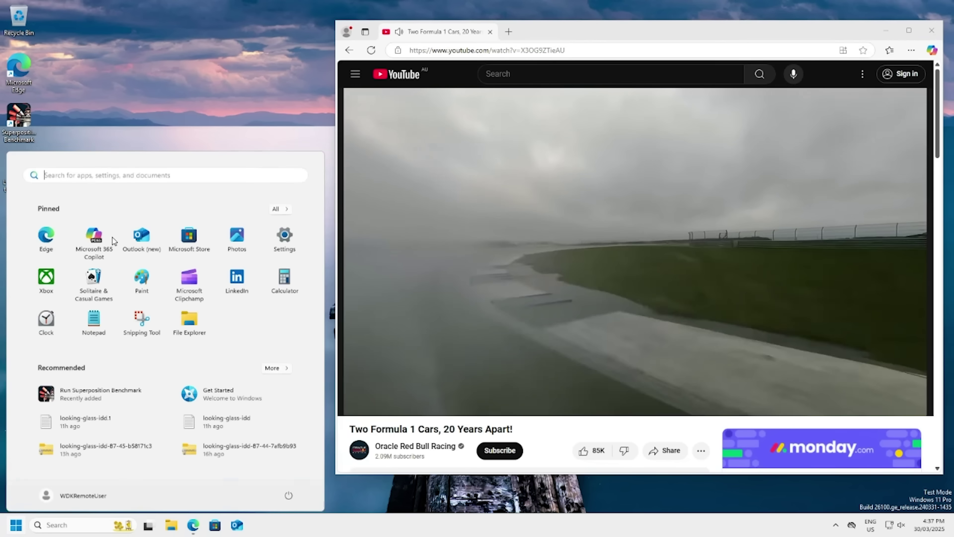
text(devi)
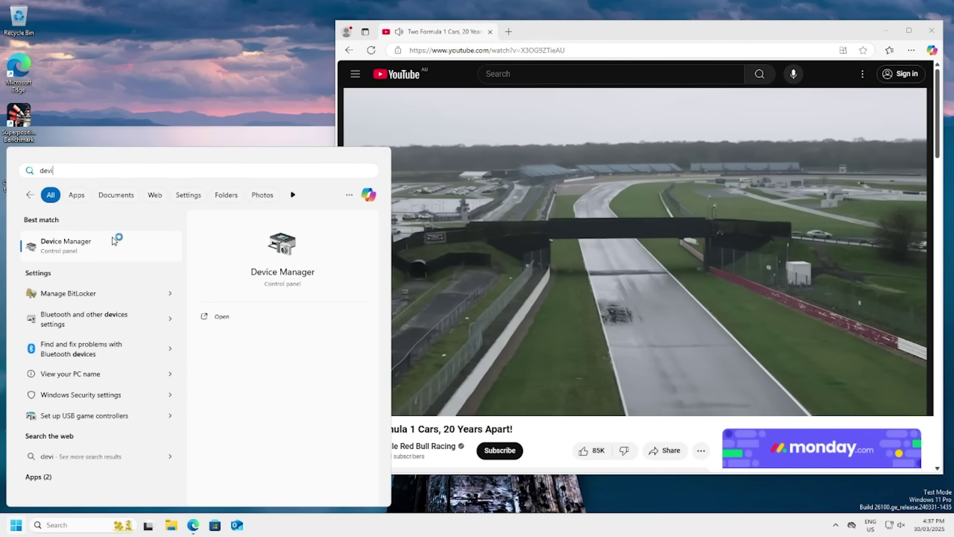
click(113, 240)
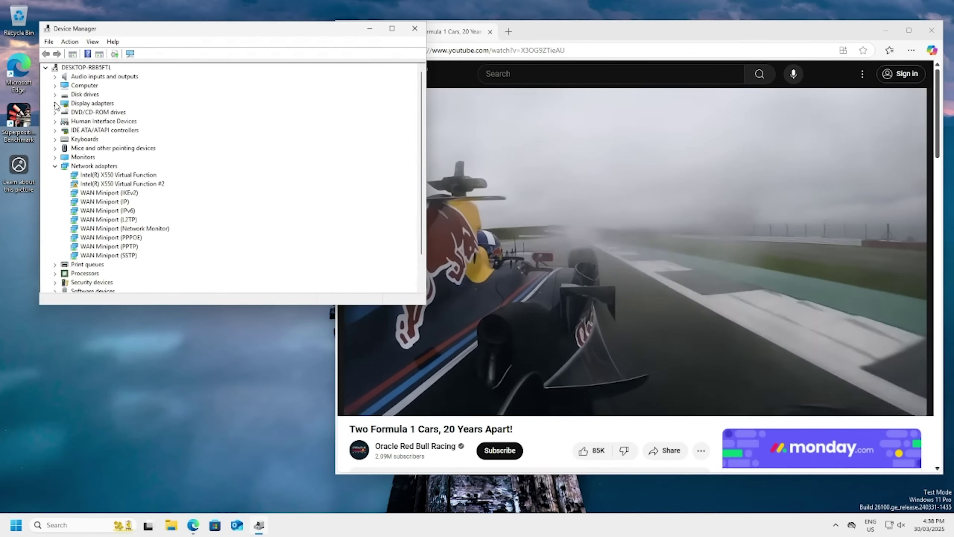
Expand Display adapters, select the Looking Glass Indirect Display Device, and reposition the Device Manager window
click(54, 103)
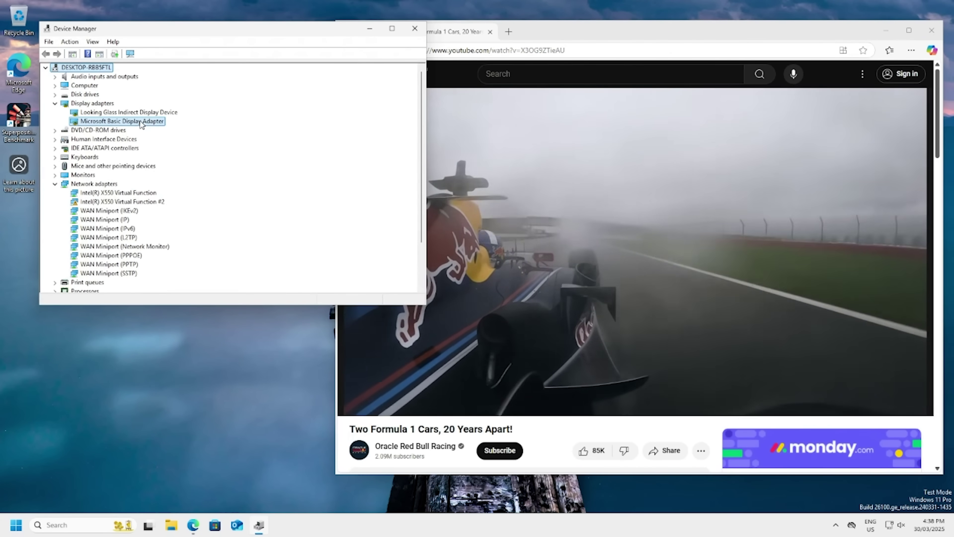
click(122, 111)
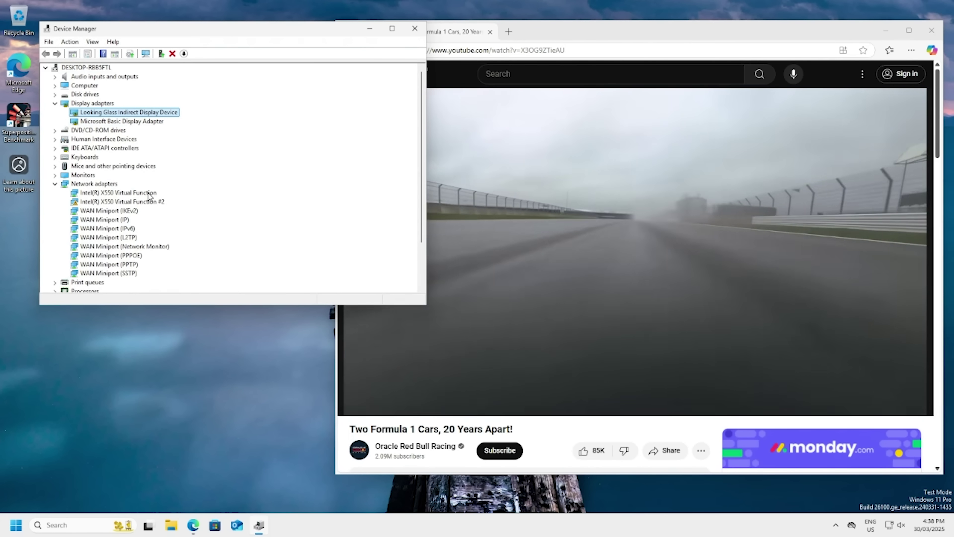
drag(178, 30, 241, 156)
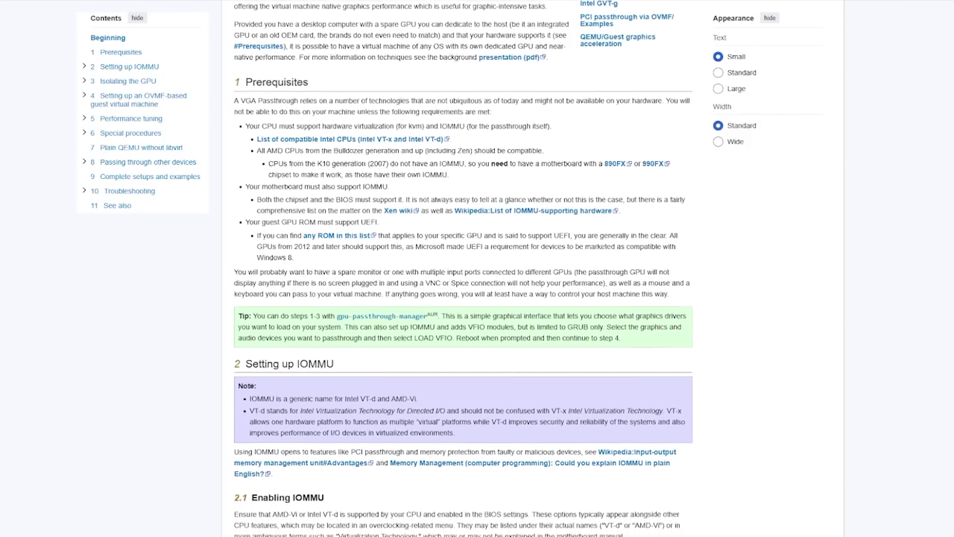
Review the Prerequisites and Setting up IOMMU sections of the PCI passthrough wiki article
scroll(464, 263, down, 1)
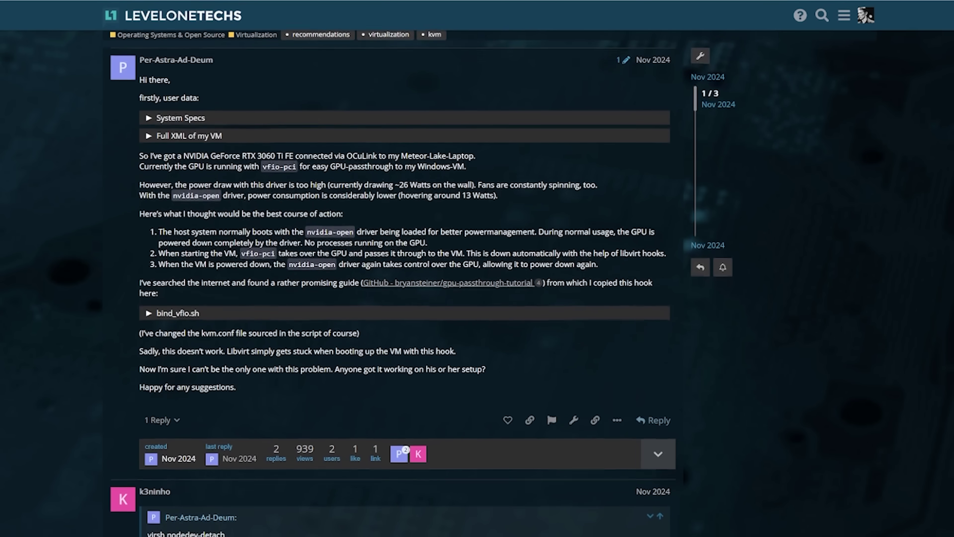
Read the Level1Techs forum thread on dynamically allocating a dGPU to a VM, through to the load_vfio.sh and load_nvidia.sh scripts
scroll(404, 281, down, 1)
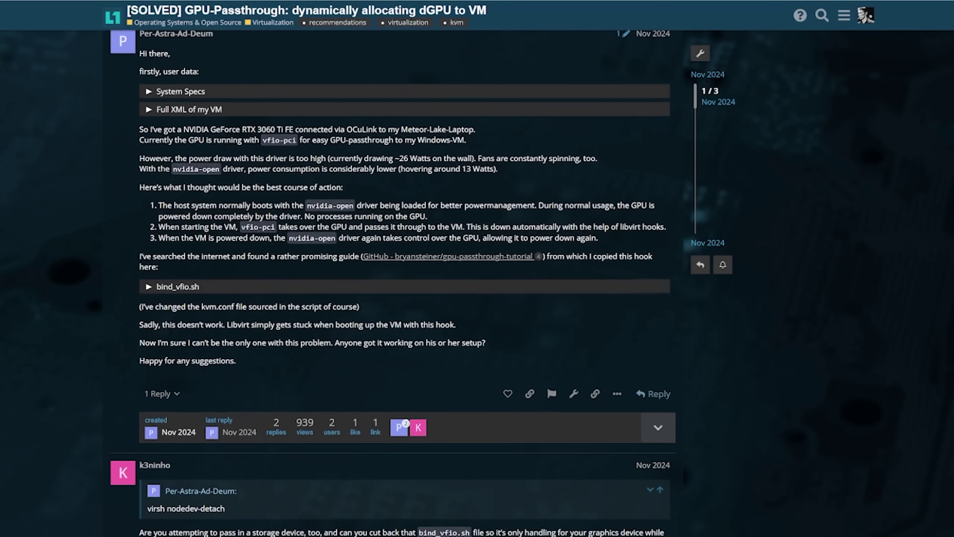
scroll(404, 282, down, 1)
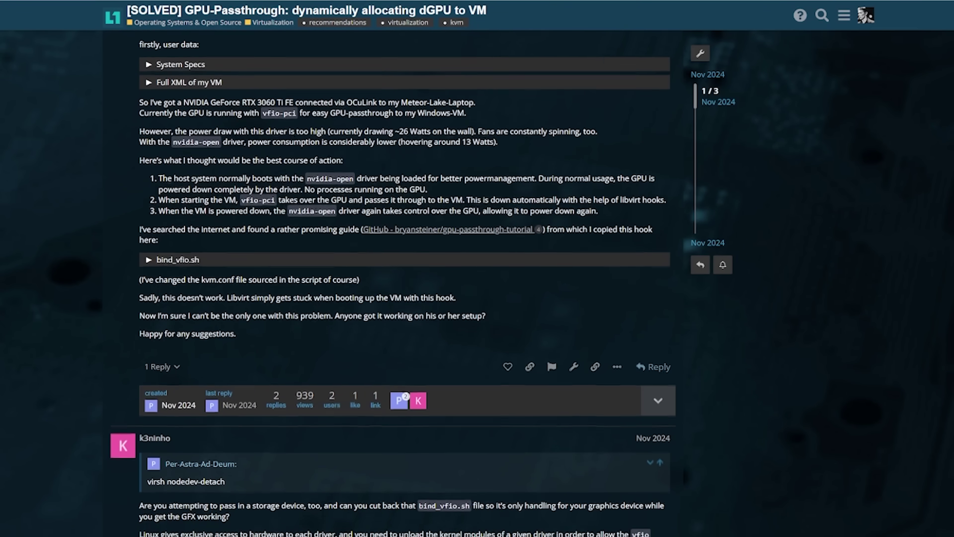
scroll(405, 281, down, 1)
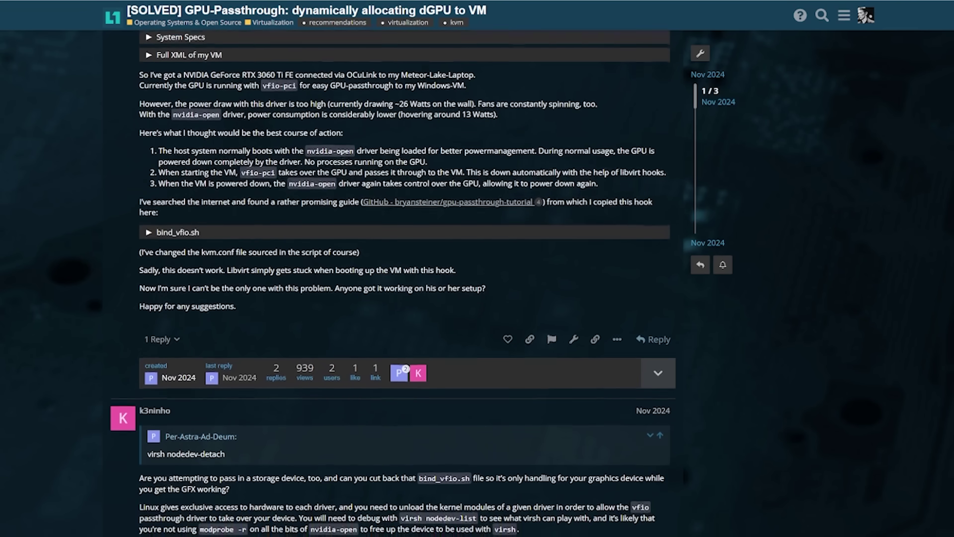
scroll(404, 282, down, 1)
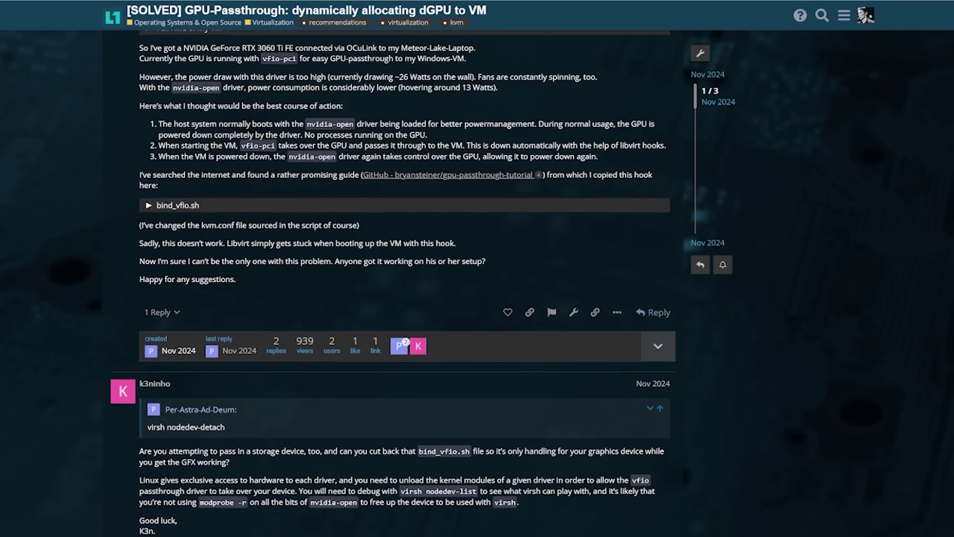
scroll(405, 282, down, 1)
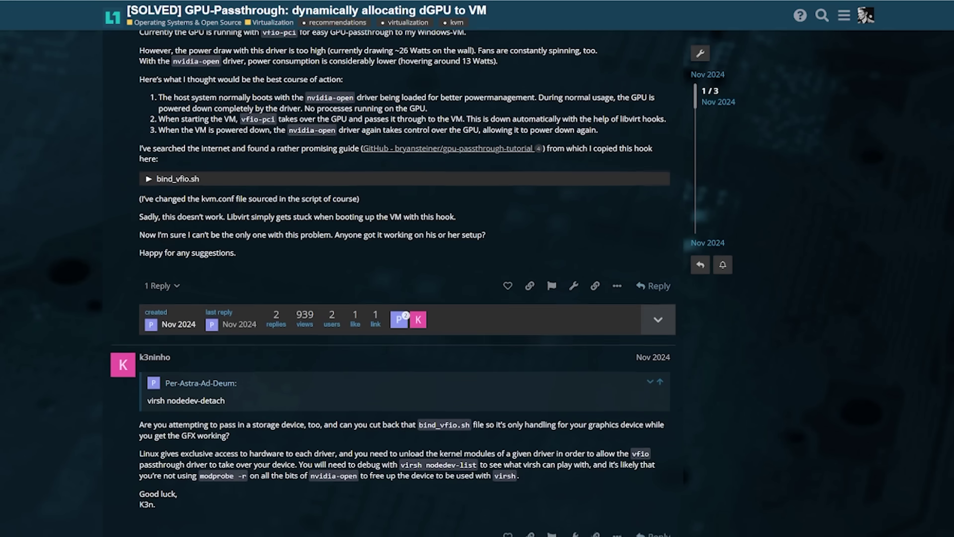
scroll(404, 282, down, 1)
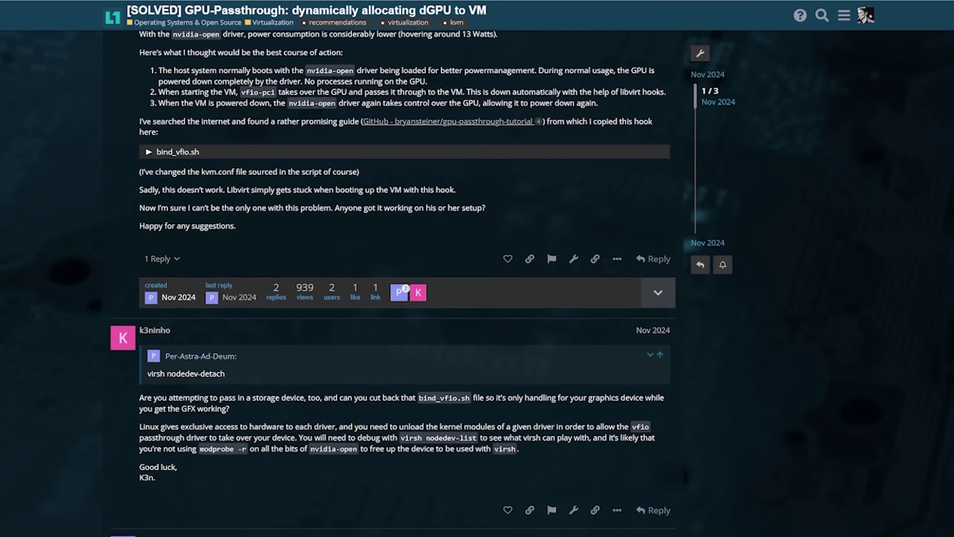
scroll(404, 282, down, 1)
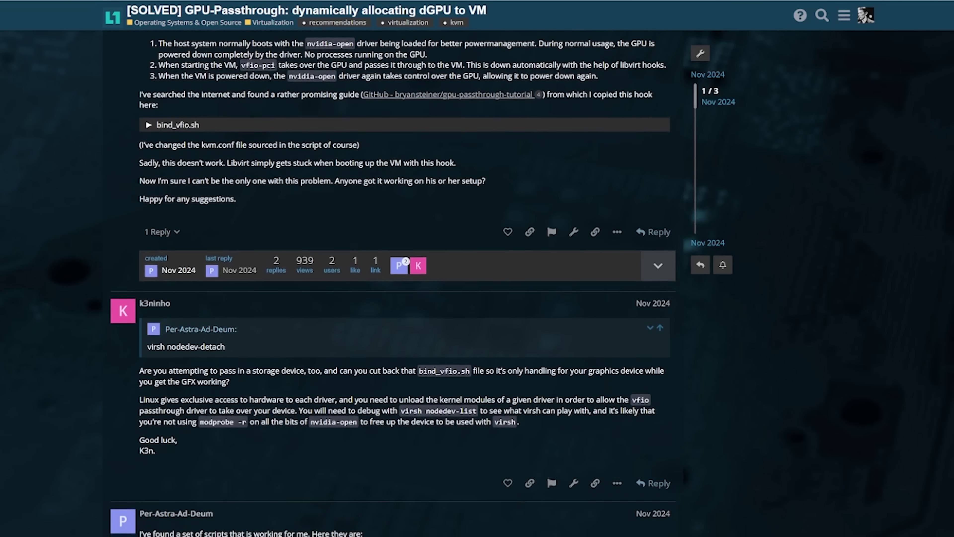
scroll(404, 282, down, 1)
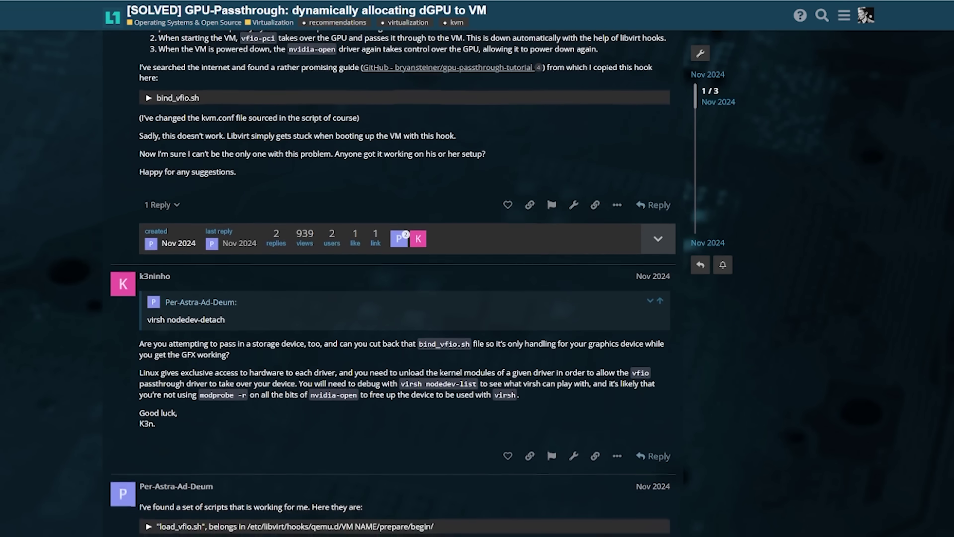
scroll(404, 282, down, 1)
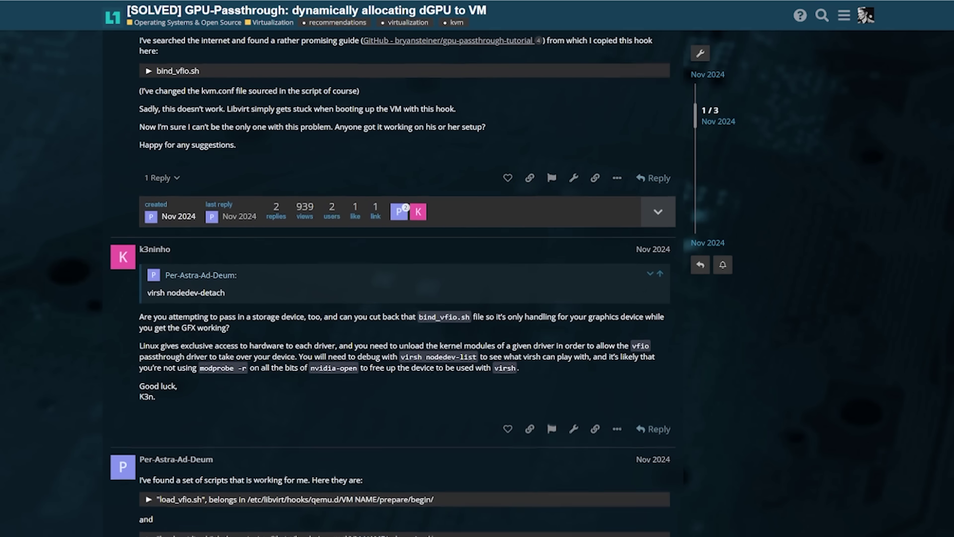
scroll(404, 282, down, 1)
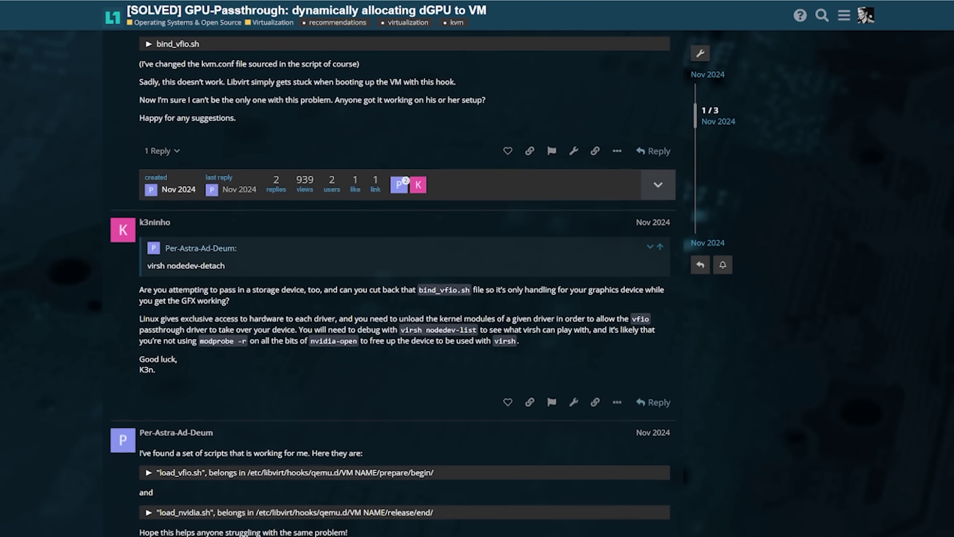
scroll(404, 282, down, 1)
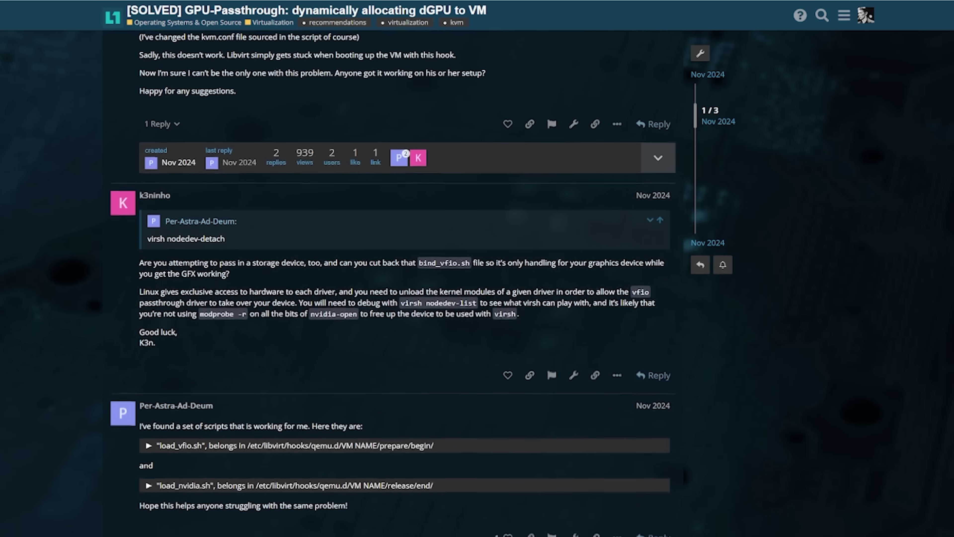
scroll(405, 281, down, 1)
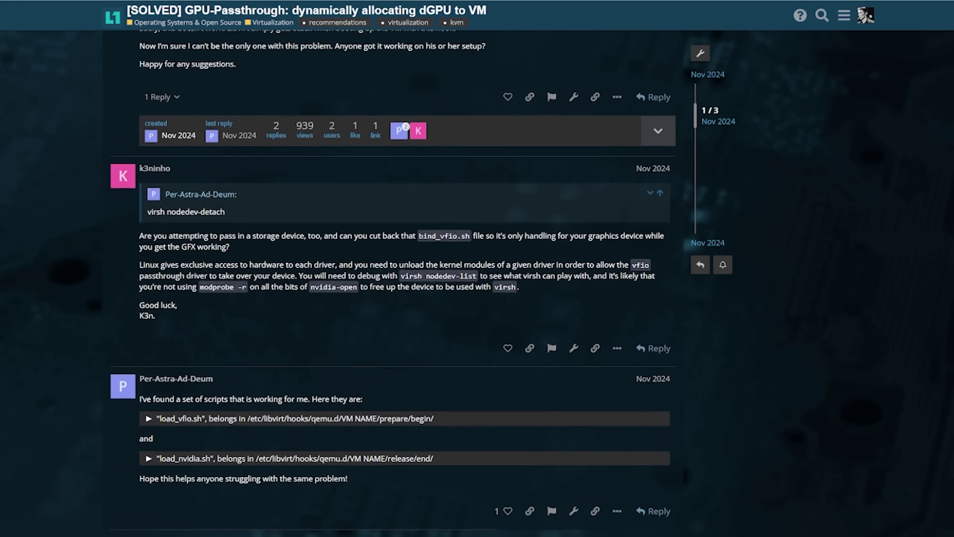
scroll(405, 282, down, 1)
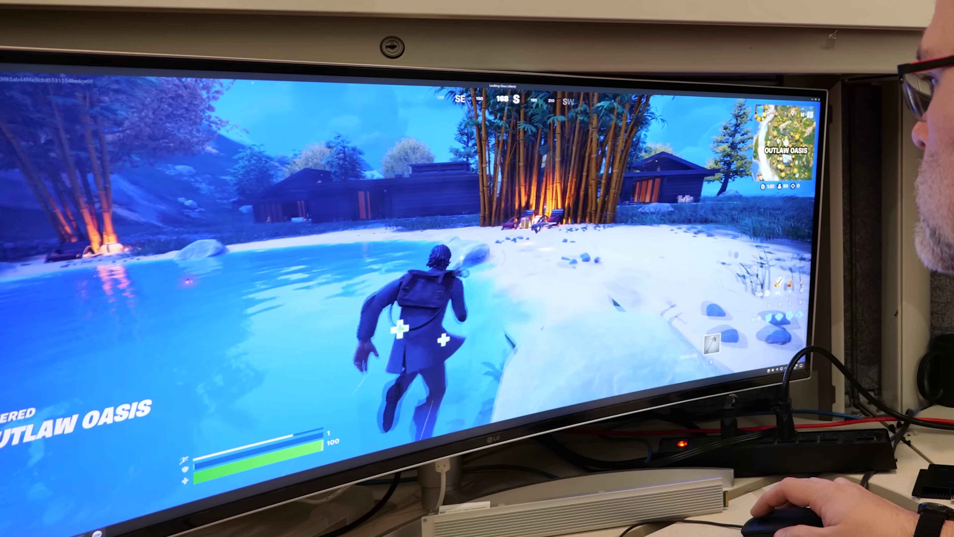
key(w)
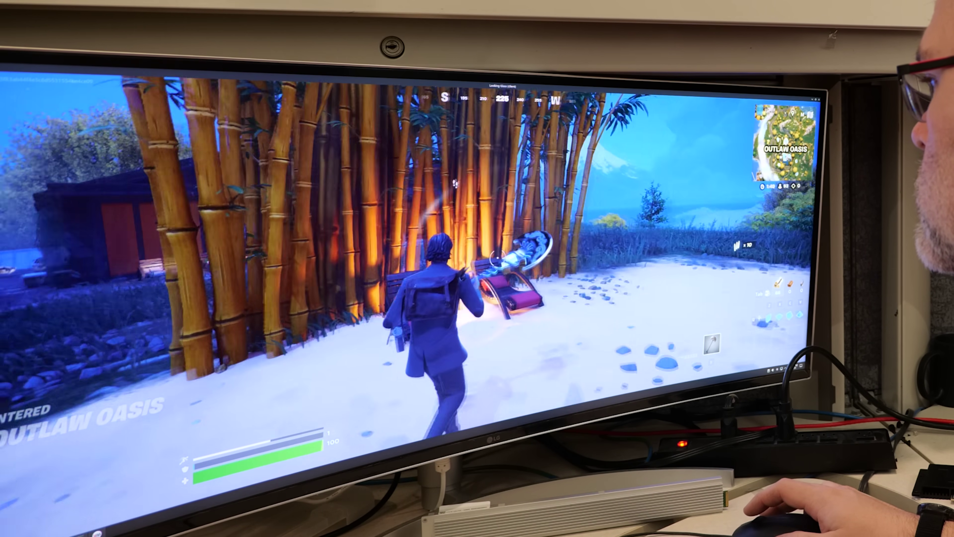
key(w)
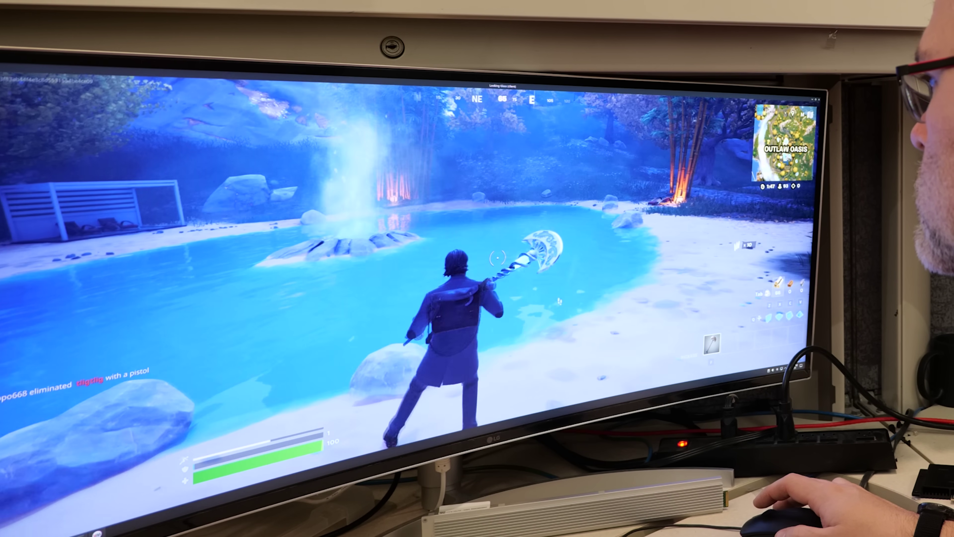